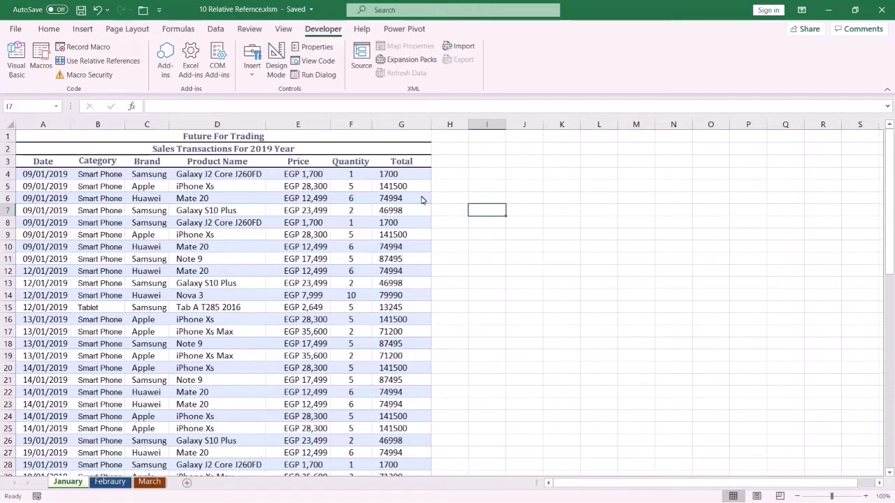
Run the formatting macro with Ctrl+Shift+F on Totals G4:G18, then deselect them.
left_click(404, 178)
left_click_drag(404, 178, 408, 345)
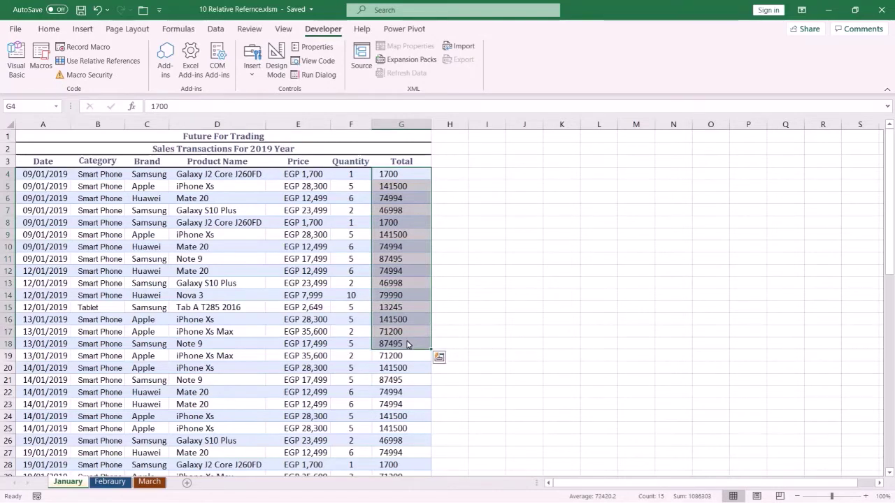
key("ctrl+shift+f")
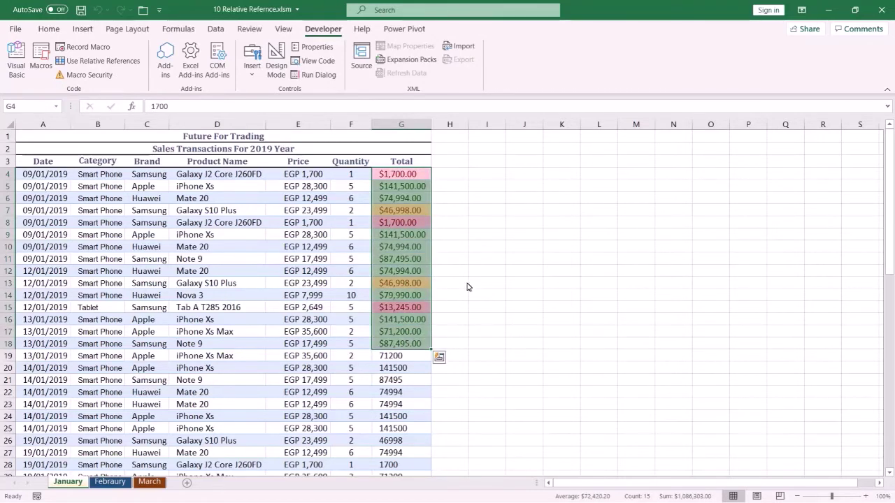
left_click(473, 272)
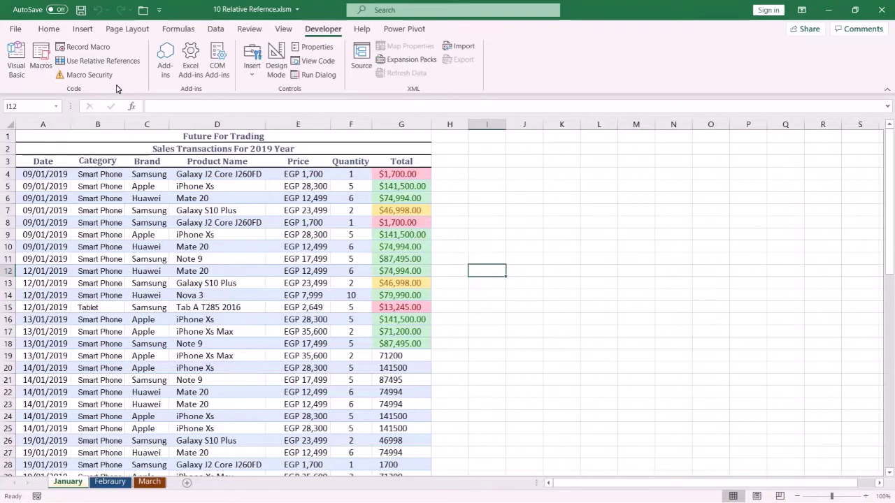
Turn on Use Relative References and make J5 the active cell.
left_click(105, 61)
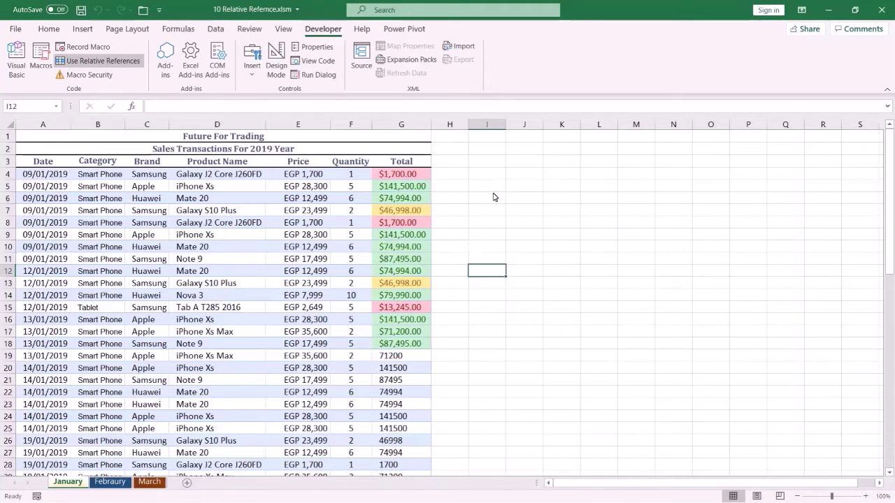
left_click(537, 187)
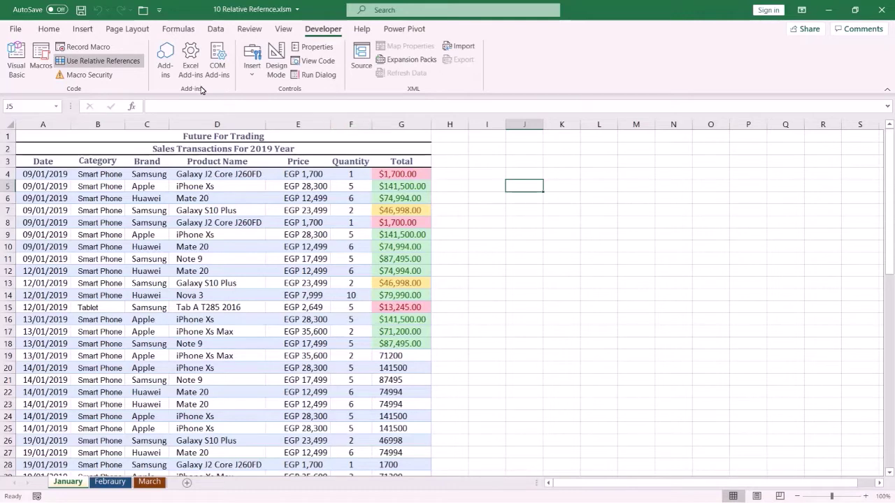
In Record Macro, enter the macro name MyFormat and shortcut key Shift+F.
left_click(99, 50)
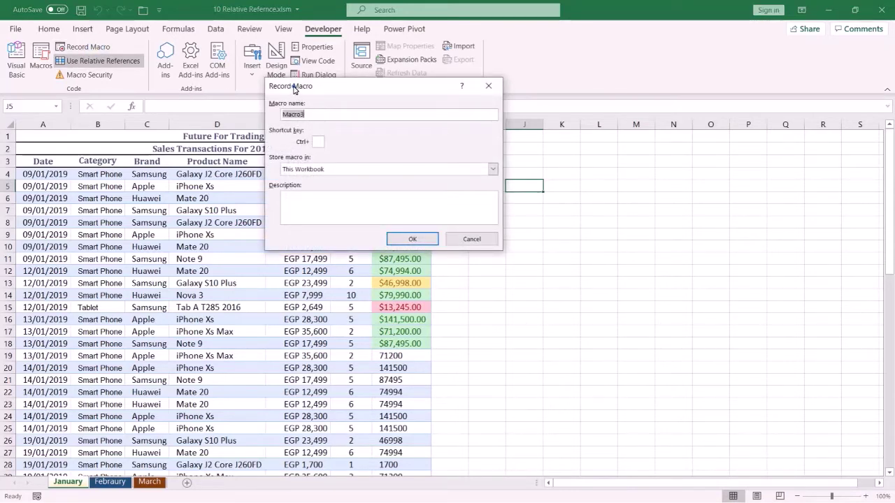
left_click_drag(293, 89, 299, 120)
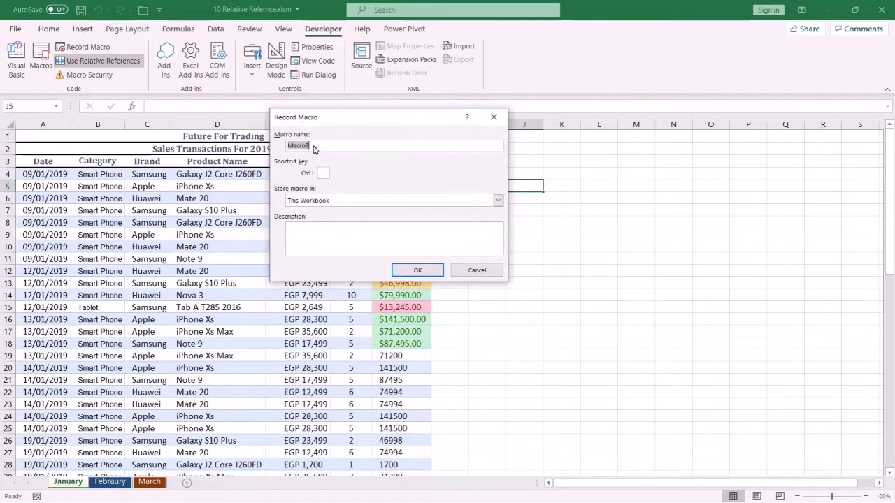
type("M")
type("y")
type("Form")
type("u")
type("F")
Store the macro in This Workbook with description 'Apply Format To The Number And COnditional Format'.
left_click(321, 203)
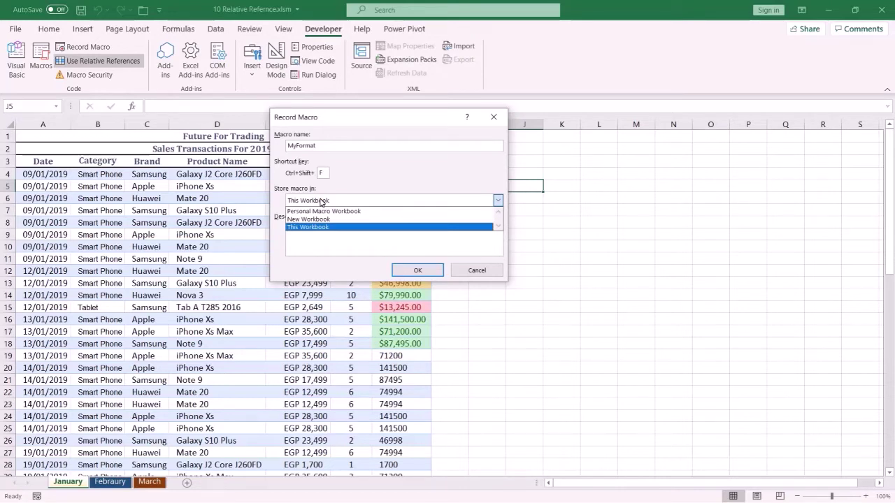
left_click(321, 202)
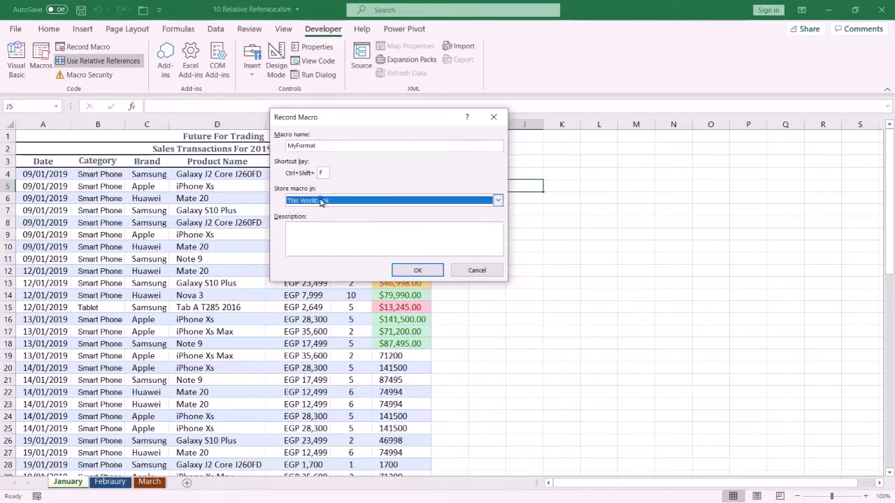
left_click(294, 237)
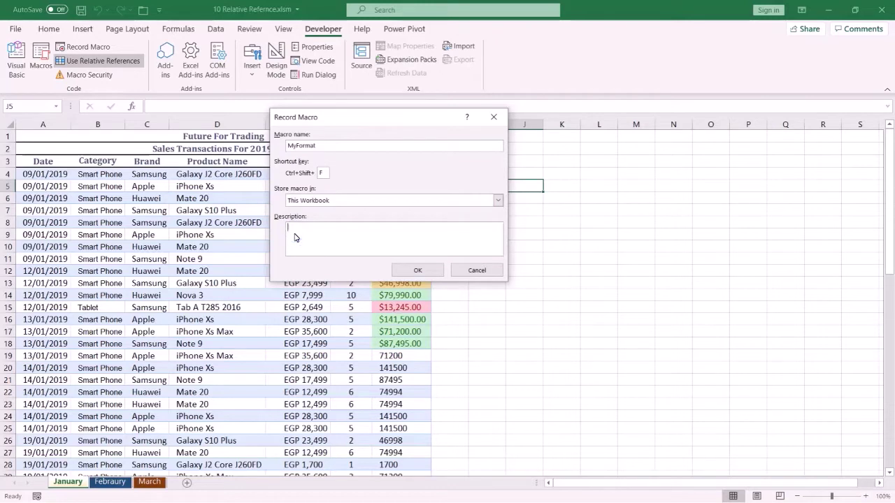
type("Apply")
type(" Fo")
type("rmat T")
type("o T")
type("he Numb")
type("er And ")
type("COndit")
type("ional F")
type("ormat")
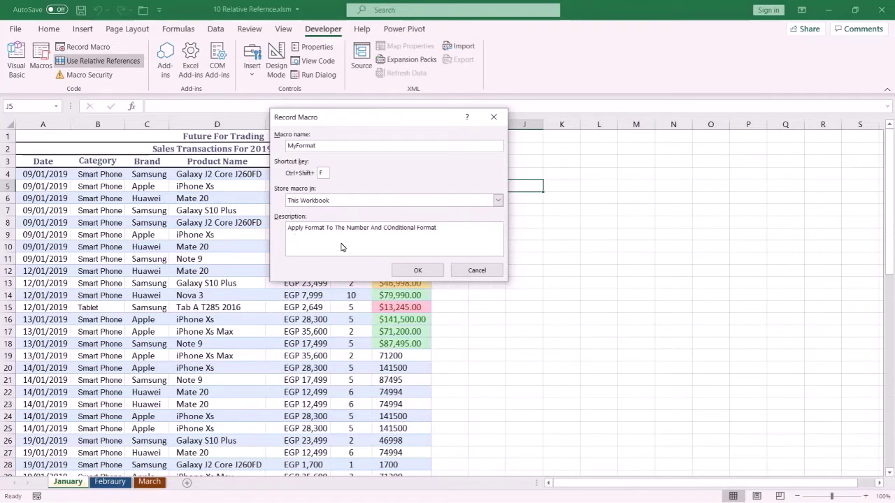
left_click(411, 273)
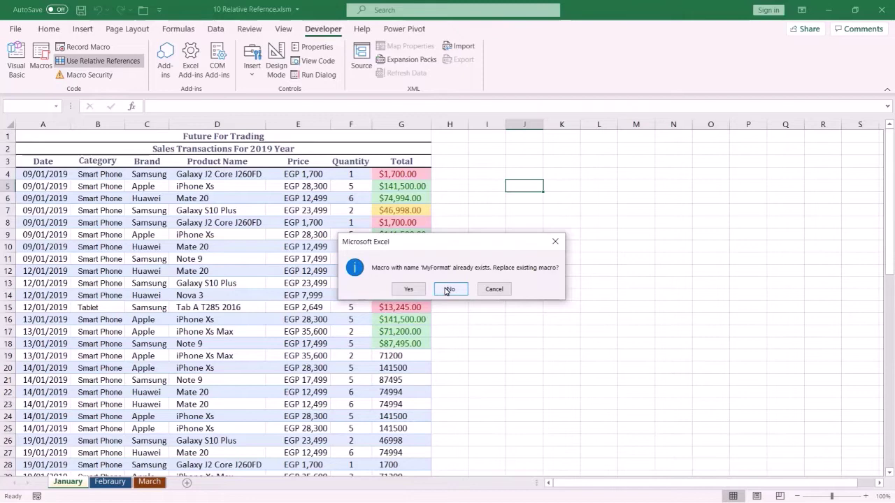
Decline replacing MyFormat, rename the macro MyFormat2 and start recording.
left_click(448, 288)
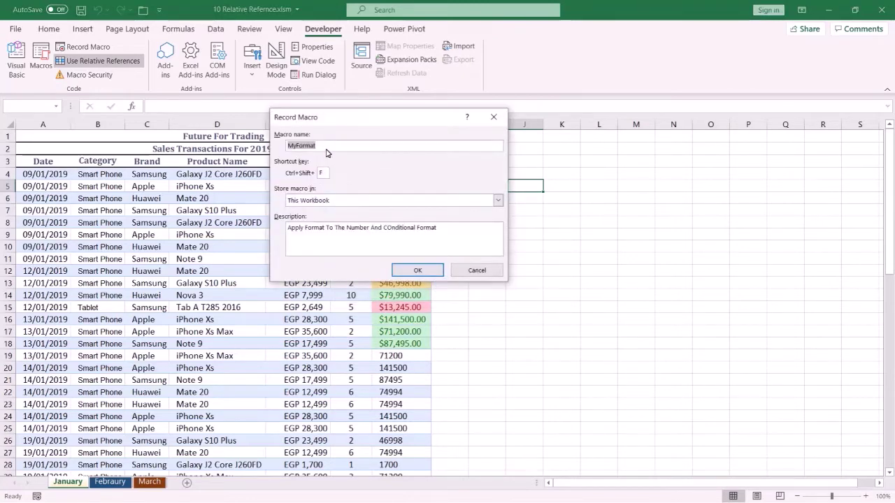
left_click(325, 147)
type("2")
left_click(415, 272)
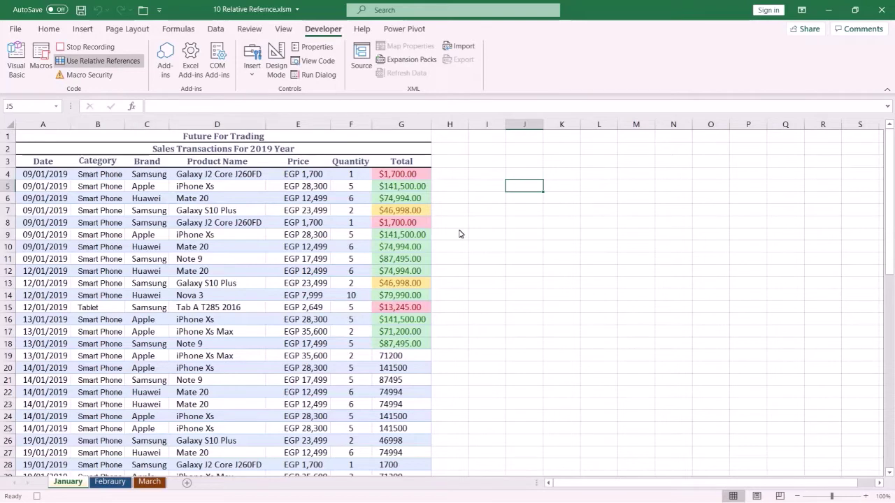
Apply Currency format with the $ English (United States) symbol and red -$1,234.10 negatives.
key("ctrl+1")
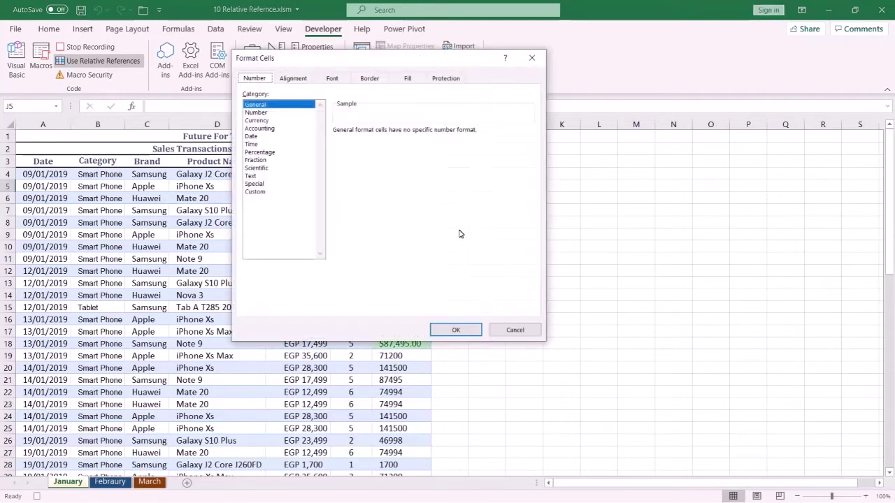
left_click(257, 120)
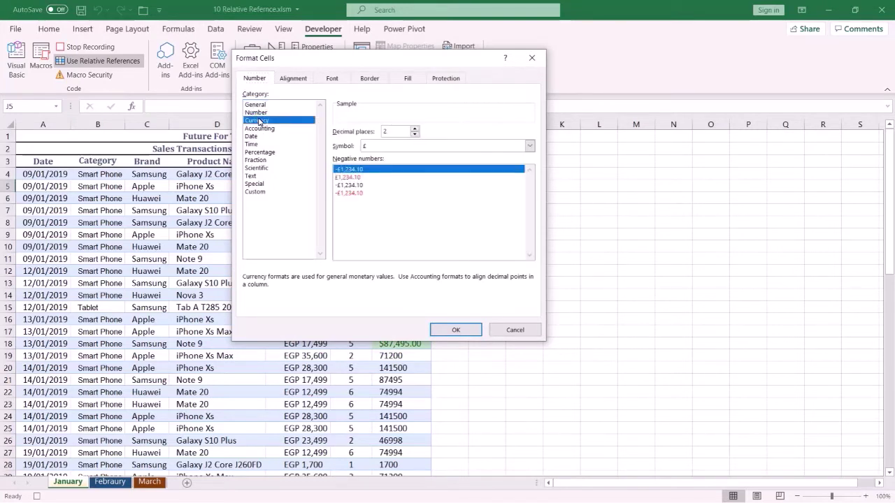
left_click(390, 146)
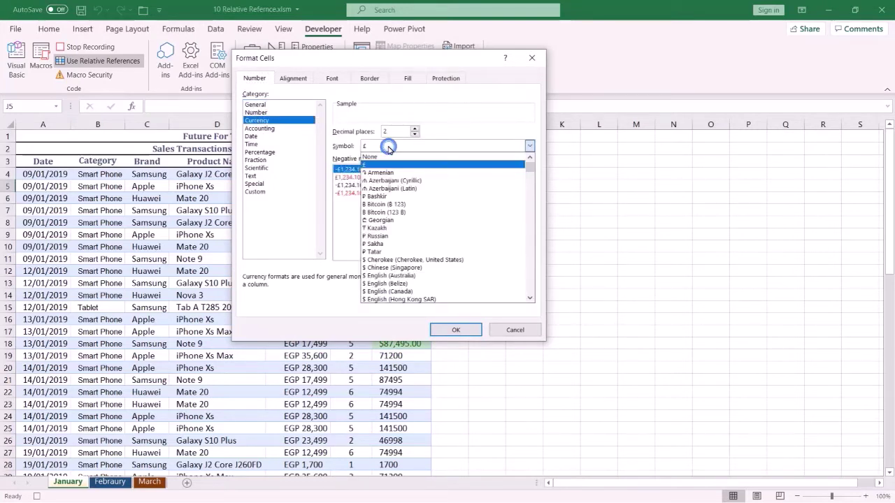
left_click(529, 299)
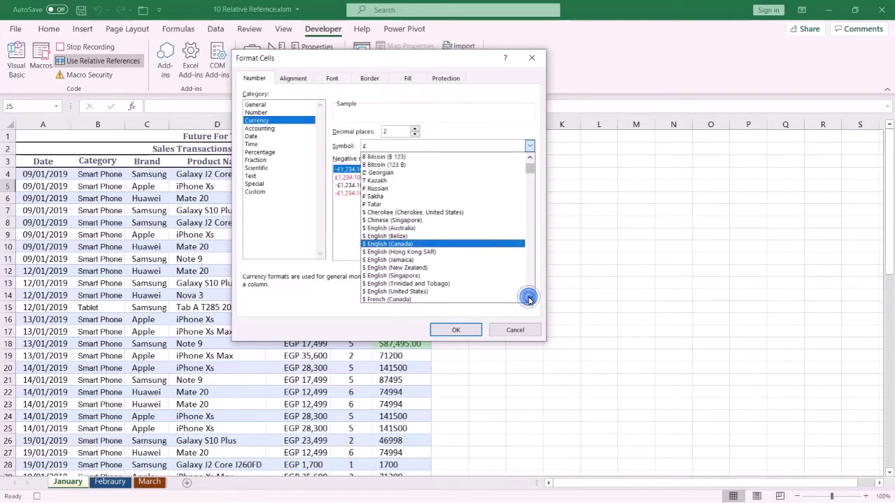
left_click(529, 298)
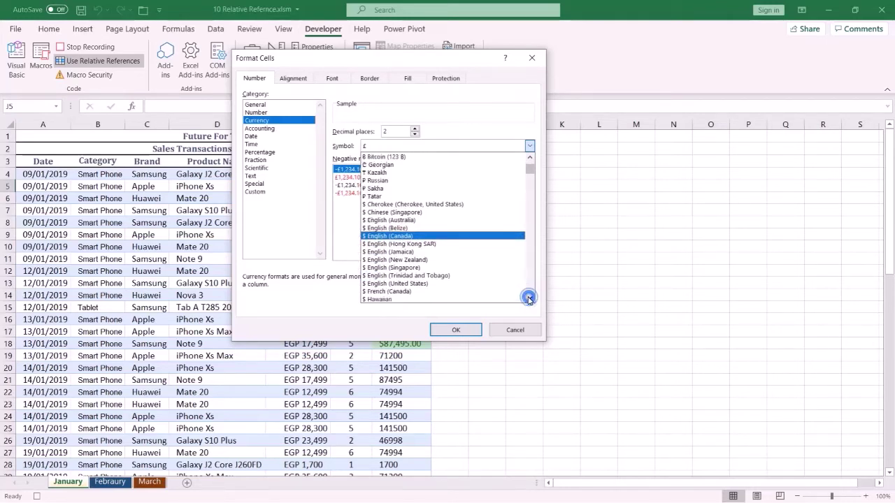
left_click(444, 286)
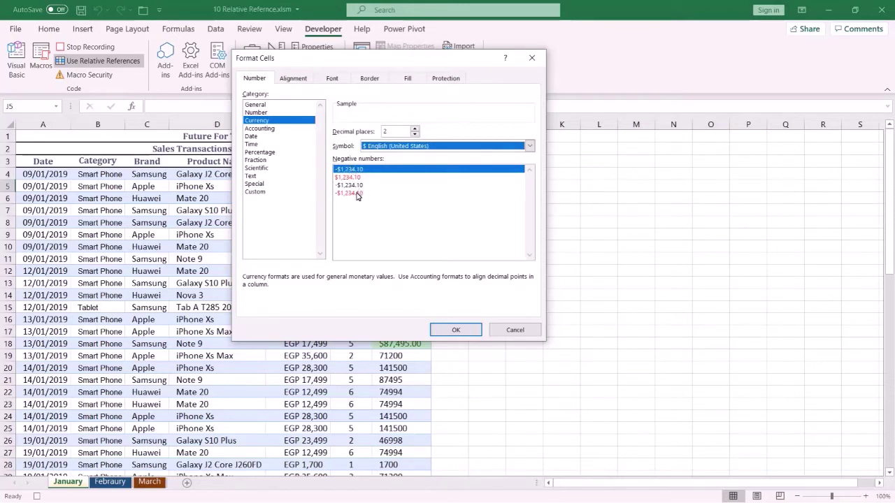
left_click(356, 194)
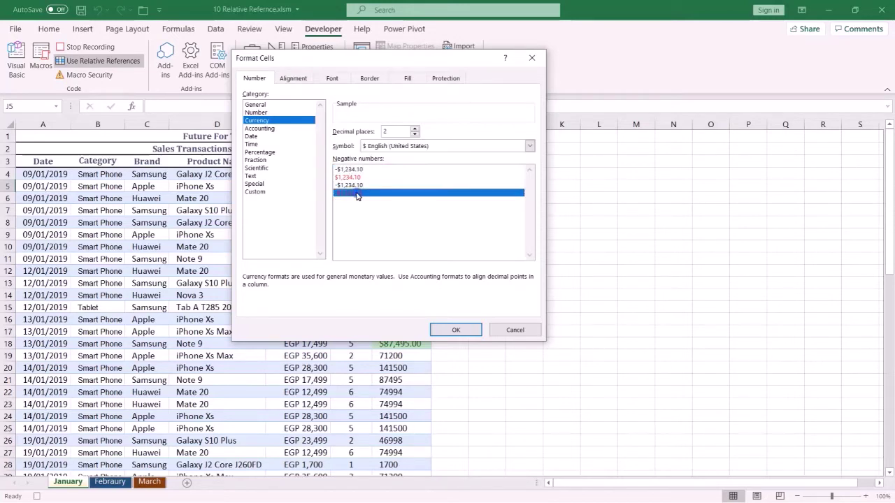
left_click(455, 330)
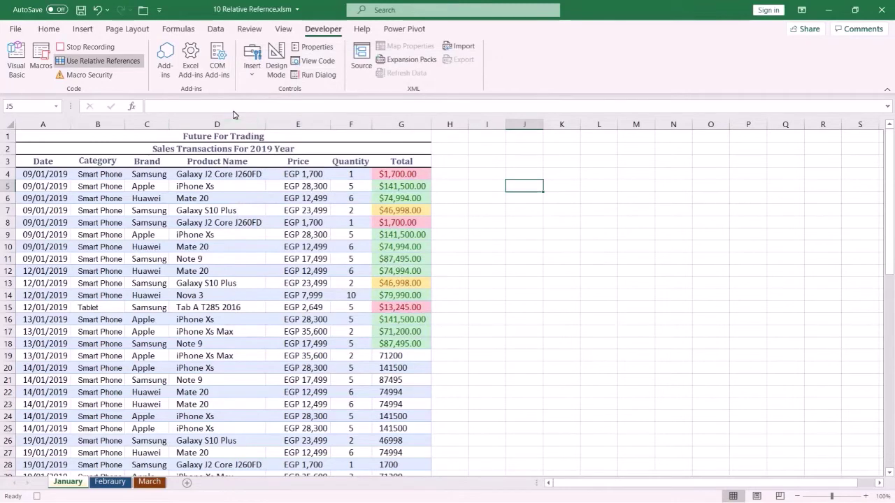
Add a Greater Than 70000 highlight rule using Green Fill with Dark Green Text.
left_click(48, 29)
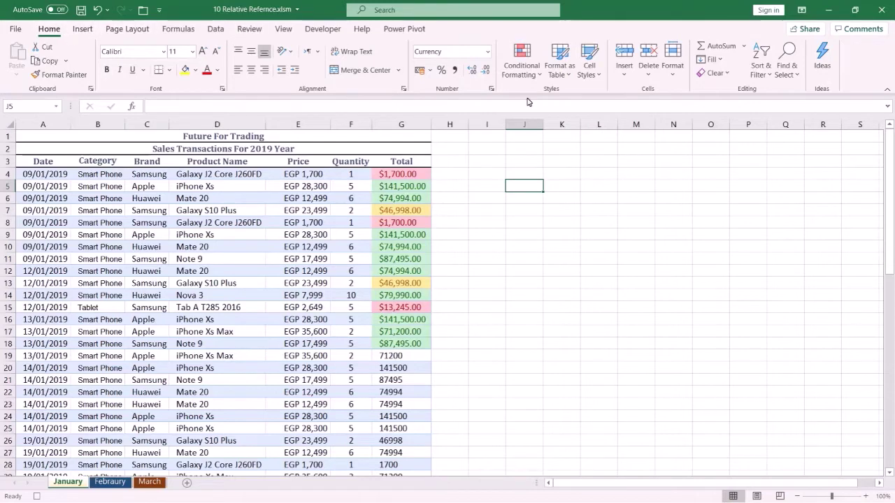
left_click(530, 72)
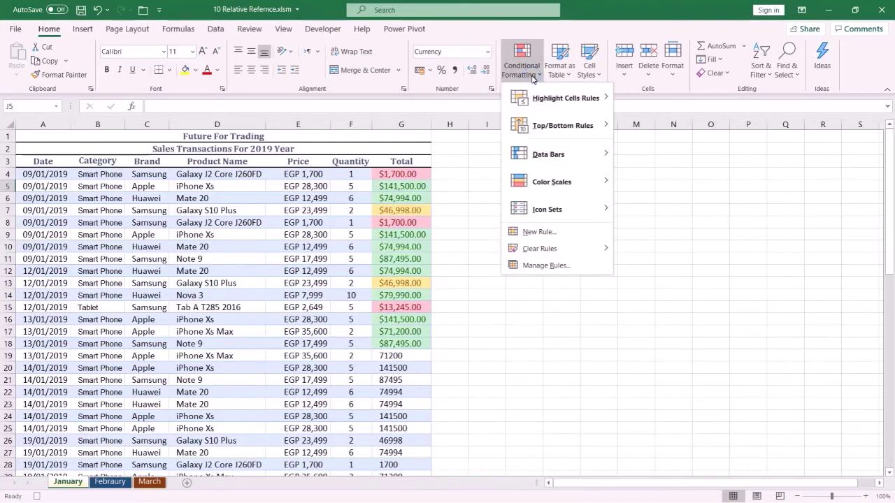
mouse_move(565, 99)
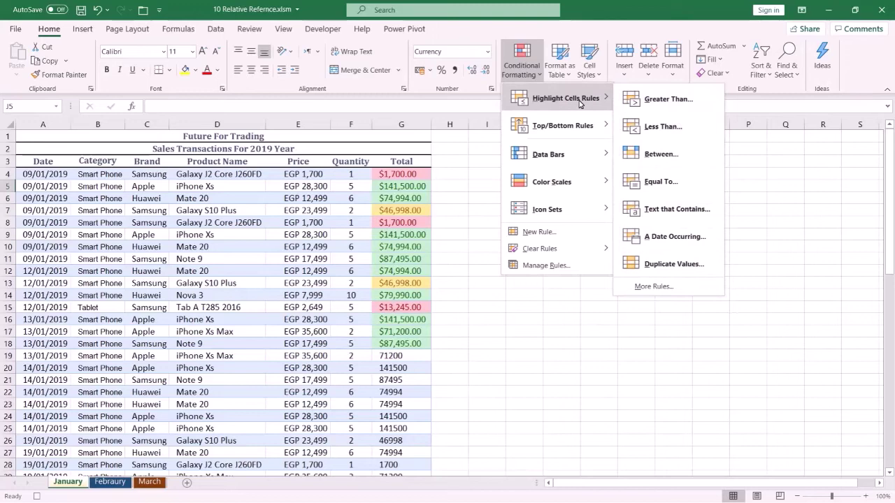
left_click(665, 106)
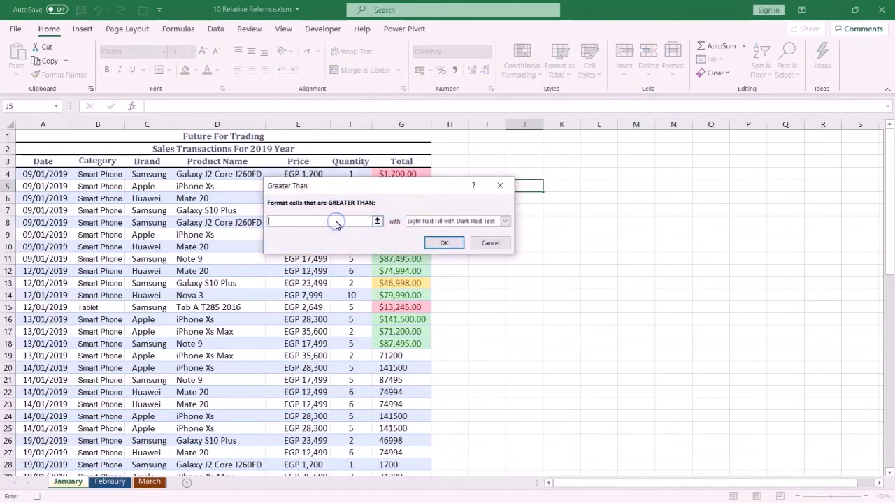
type("70000")
left_click(431, 221)
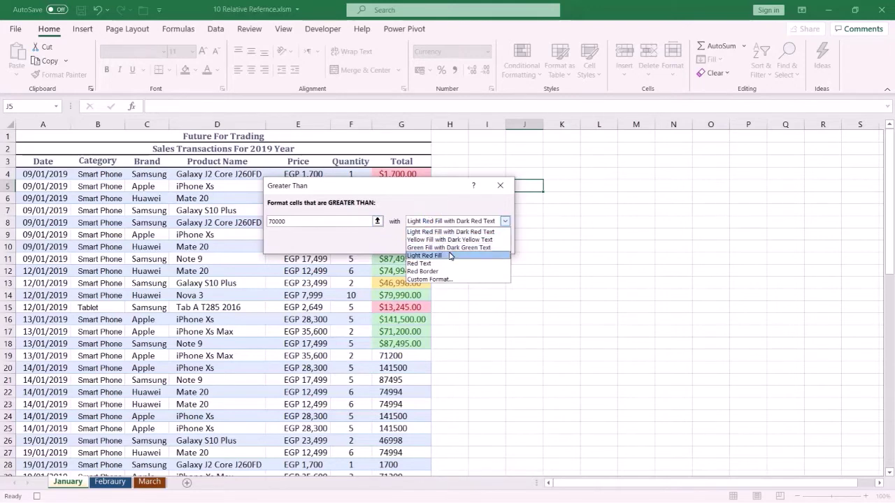
left_click(449, 247)
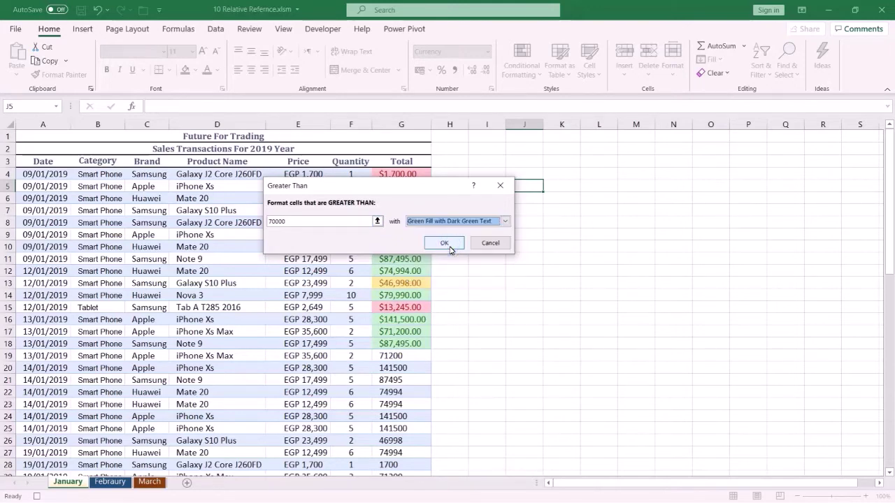
left_click(443, 244)
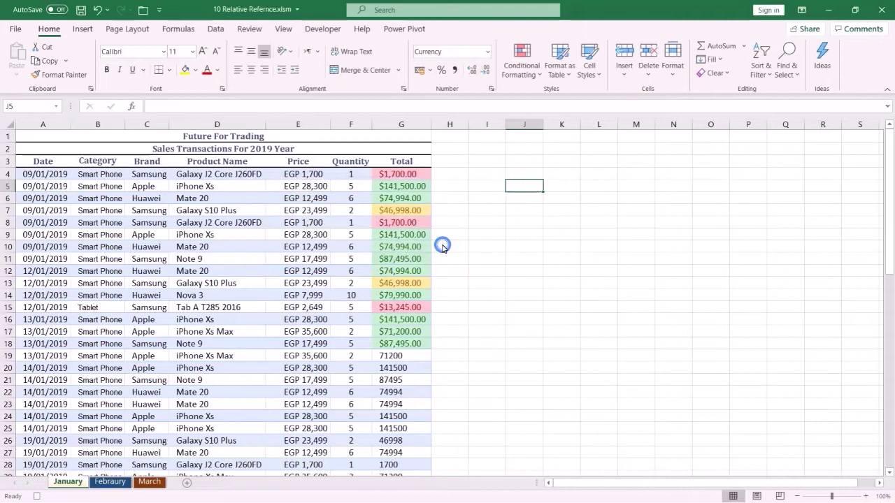
Set up a Between 40000 and 70000 rule with Yellow Fill with Dark Yellow Text.
left_click(529, 67)
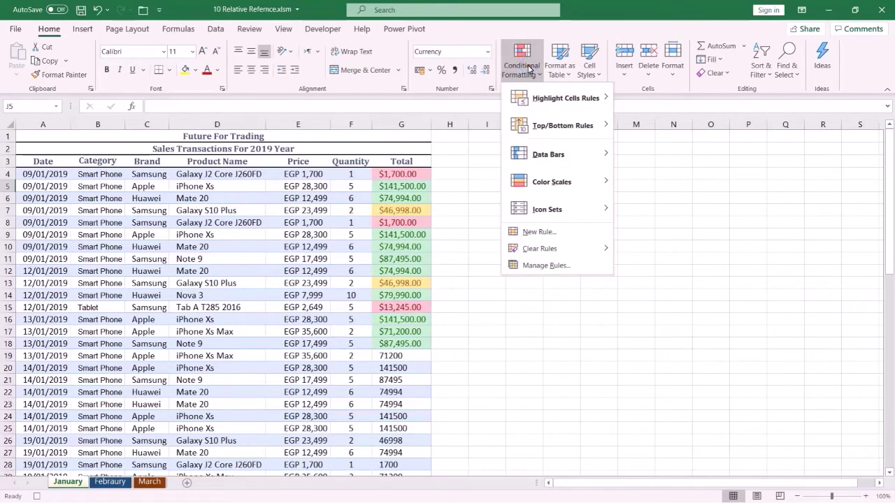
mouse_move(565, 98)
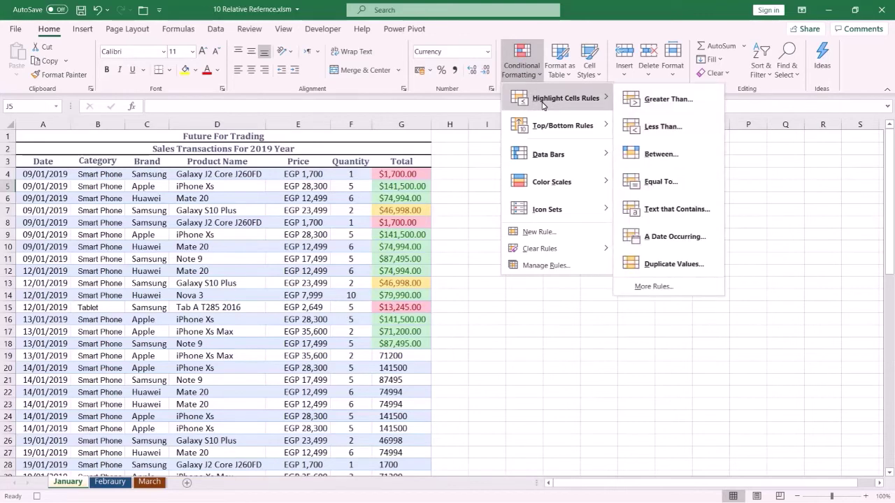
left_click(662, 155)
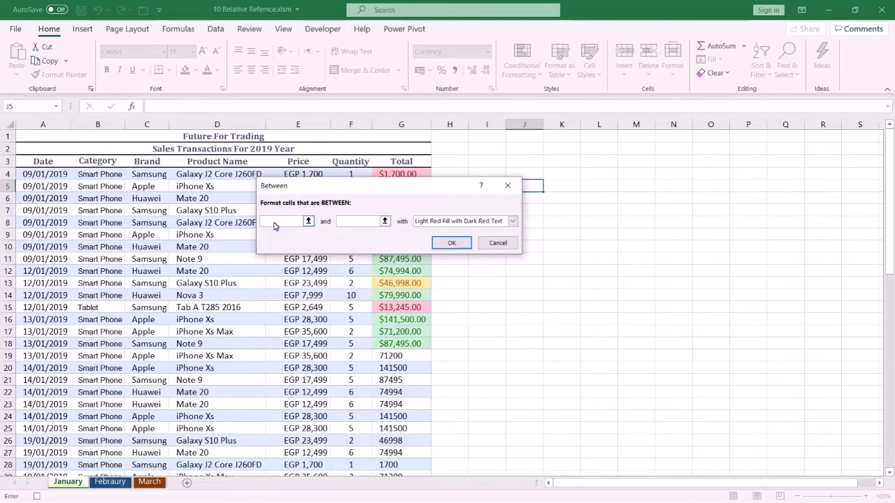
type("40000")
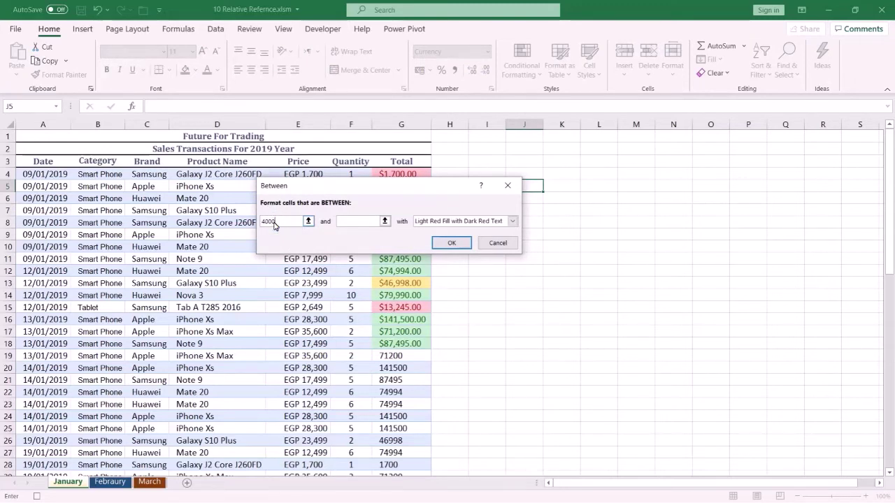
left_click(350, 222)
type("70000")
left_click(427, 222)
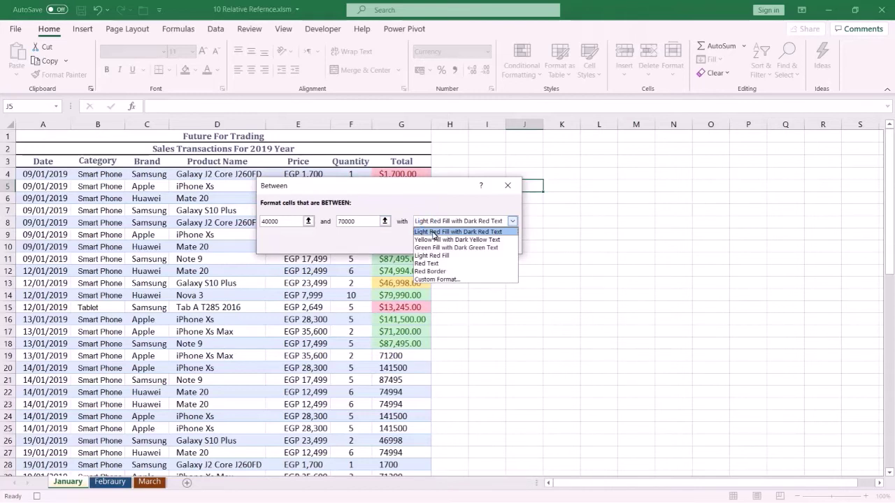
left_click(444, 240)
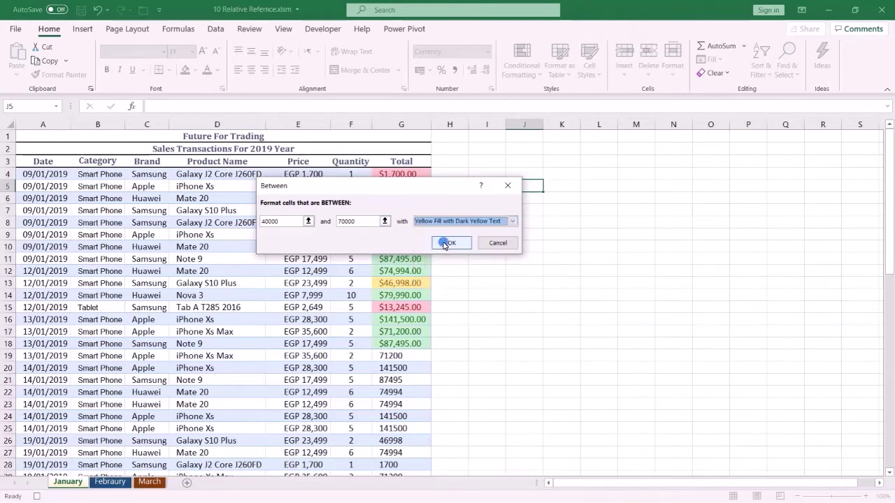
Confirm the Between rule, then add a Less Than 40000 rule with Light Red Fill.
left_click(446, 244)
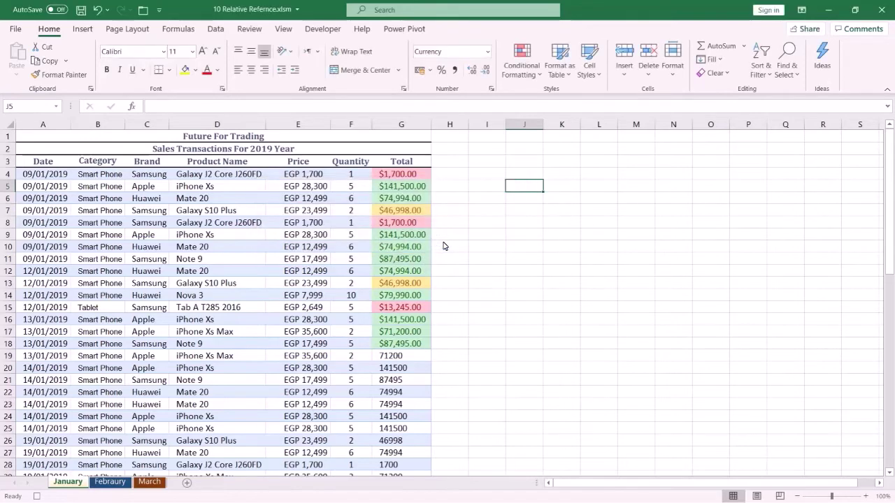
left_click(533, 56)
mouse_move(565, 98)
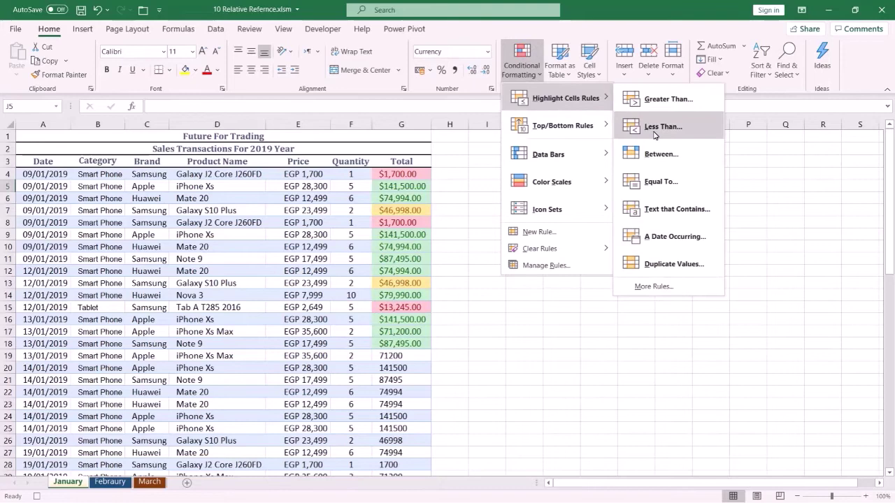
left_click(653, 129)
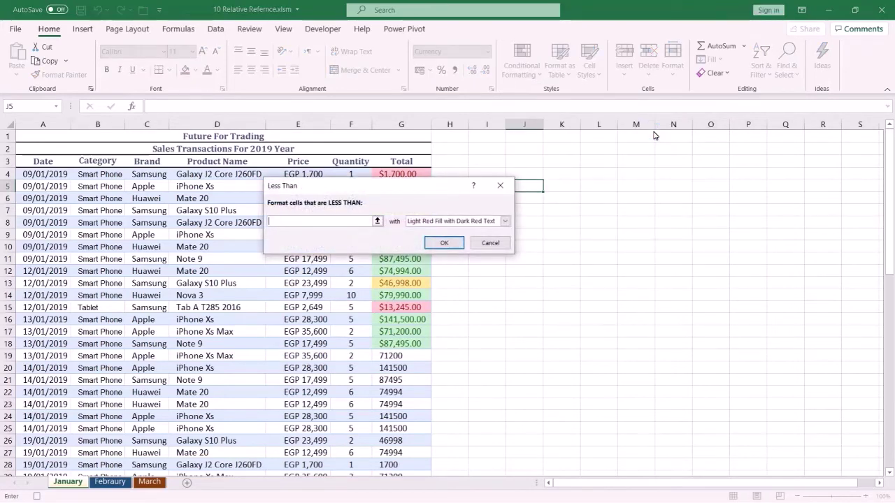
type("40000")
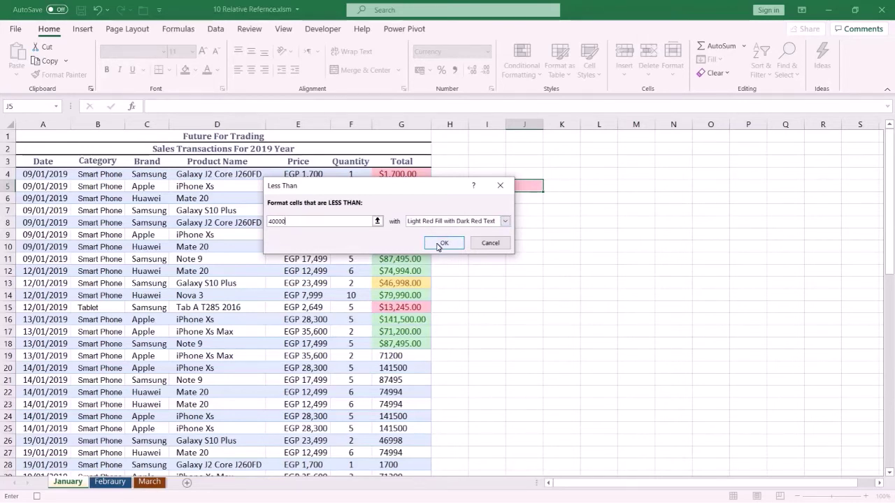
left_click(442, 244)
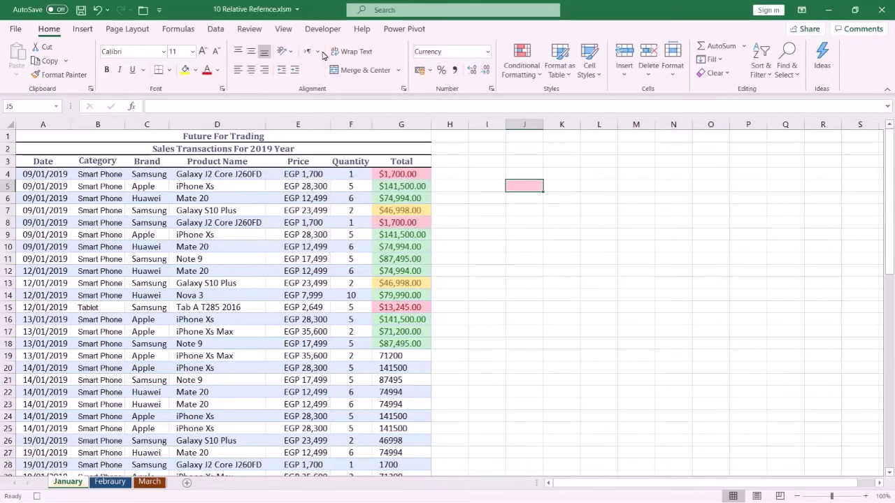
left_click(323, 28)
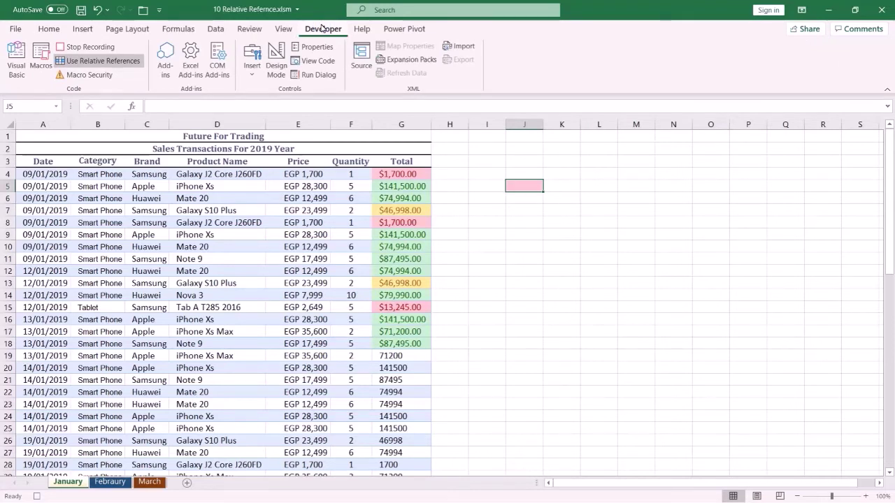
Stop recording, then run the macro on the Febraury sheet's Totals G4:G20.
left_click(101, 49)
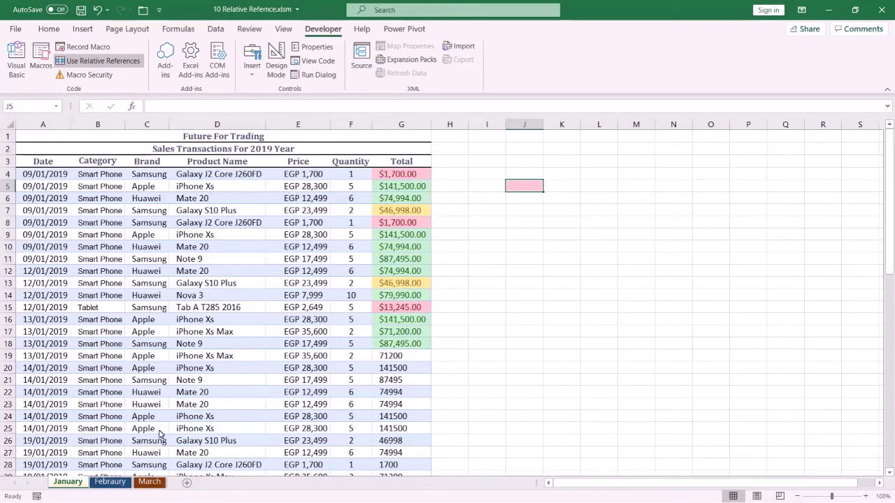
left_click(111, 483)
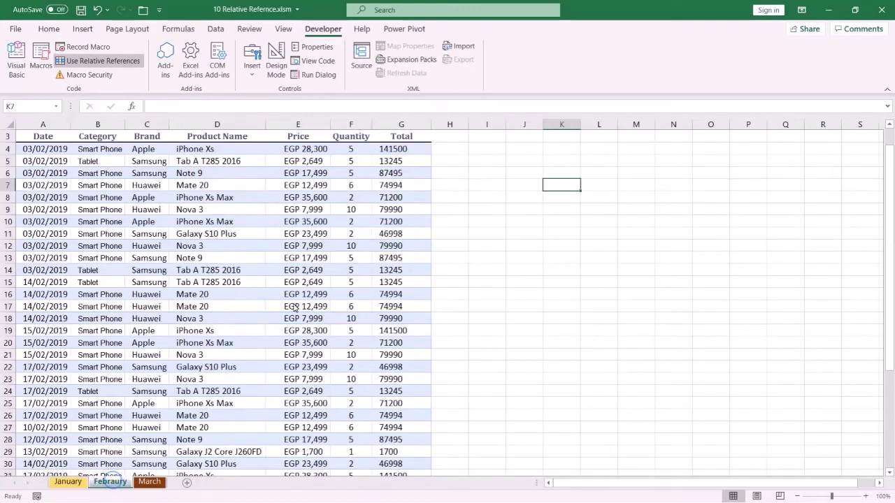
left_click_drag(401, 153, 404, 342)
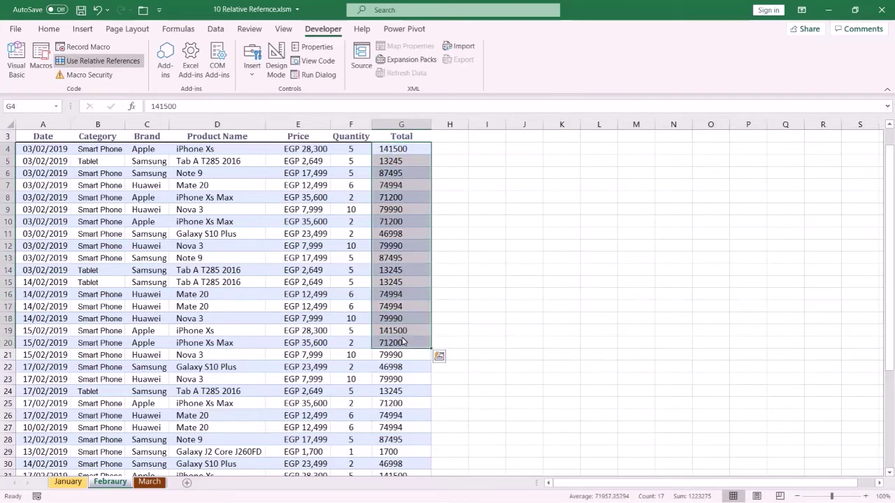
key("ctrl+shift+f")
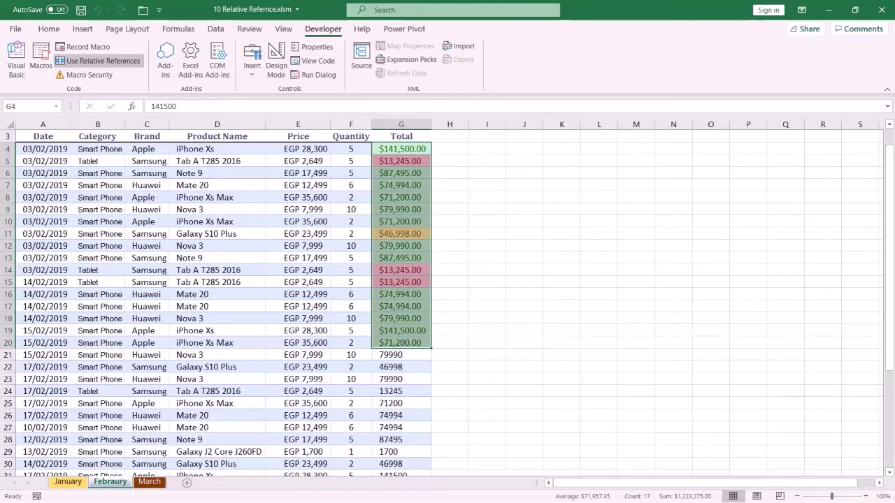
left_click(150, 482)
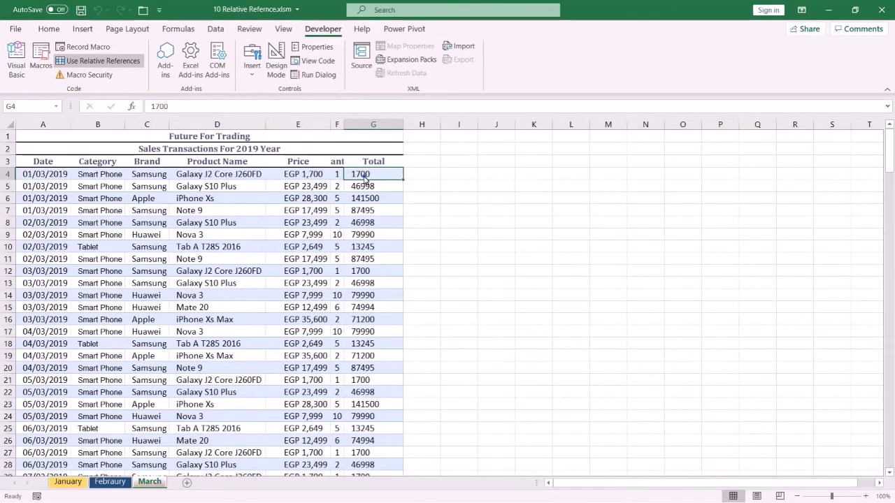
Select March Totals G4:G18 and G21:G28 and run the macro with Ctrl+Shift+M.
left_click_drag(364, 179, 362, 348)
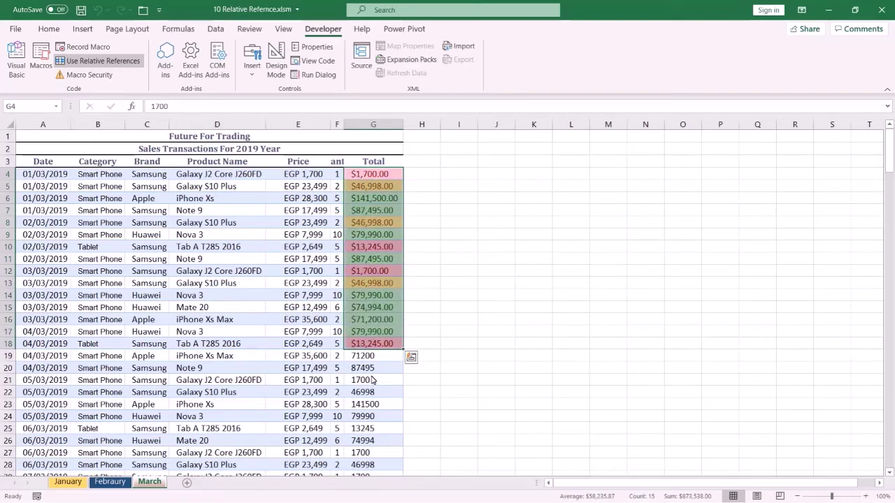
left_click_drag(374, 378, 371, 471)
key("ctrl+shift+m")
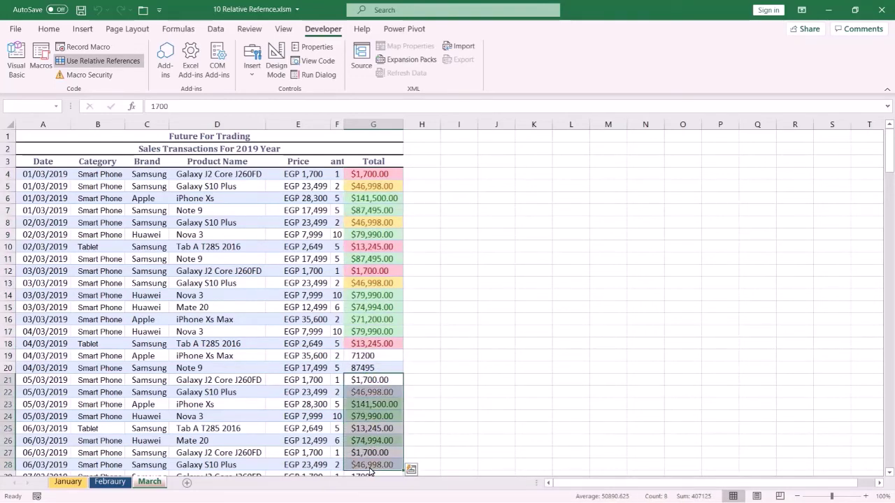
left_click(557, 208)
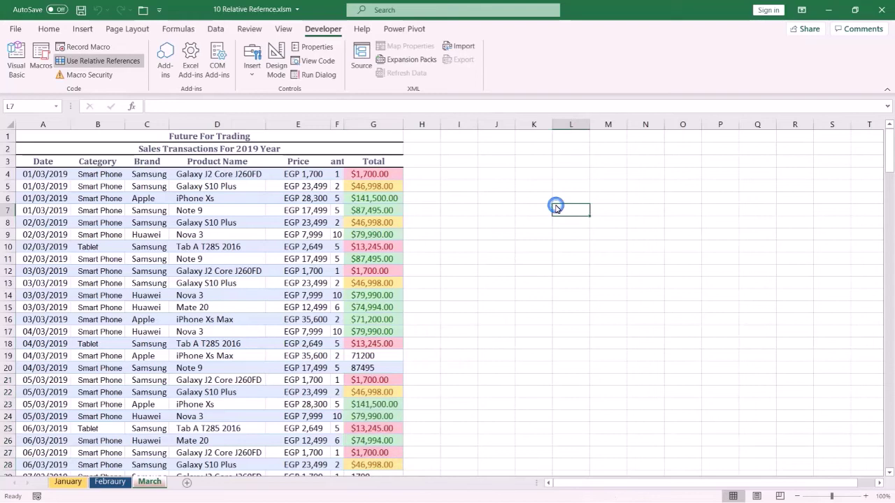